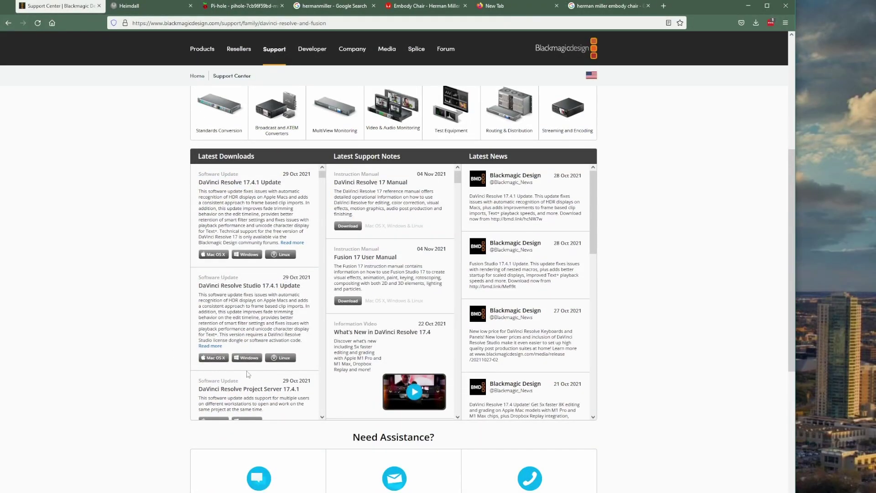
Request the Windows download of DaVinci Resolve Project Server 17.4.1 and fill in the first name on the registration form
scroll(248, 393, "down", 2)
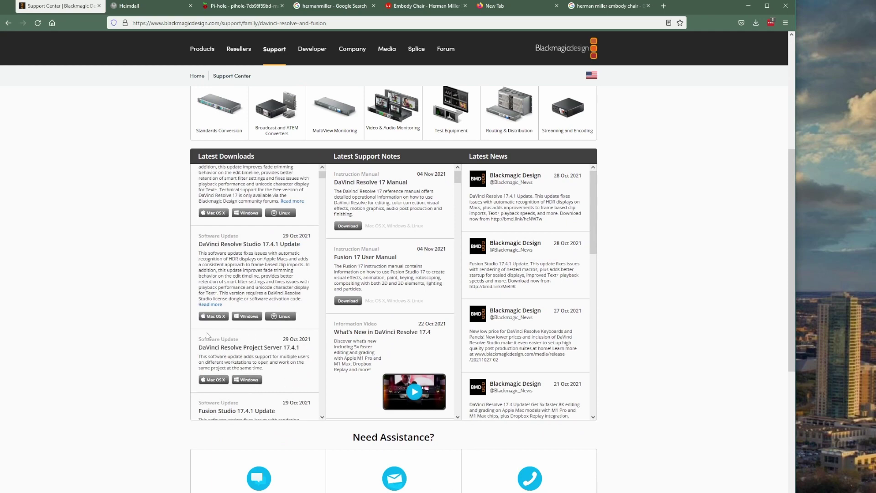
left_click(254, 381)
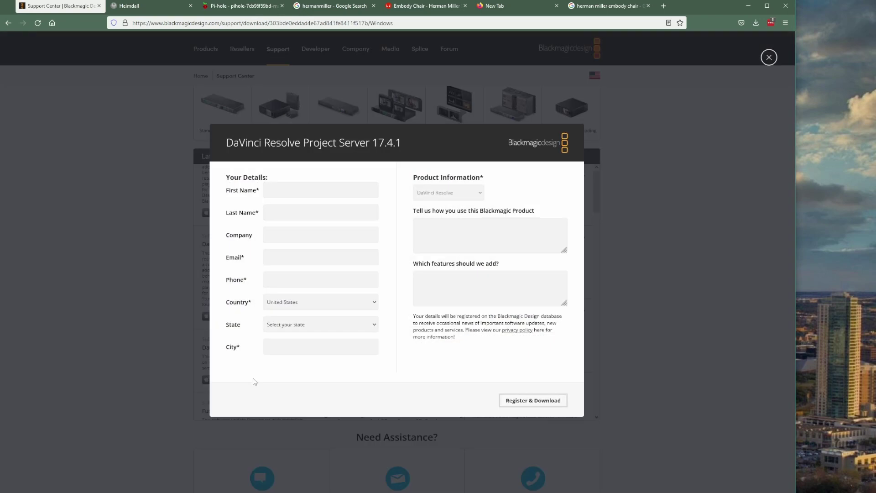
left_click(291, 187)
type("Data")
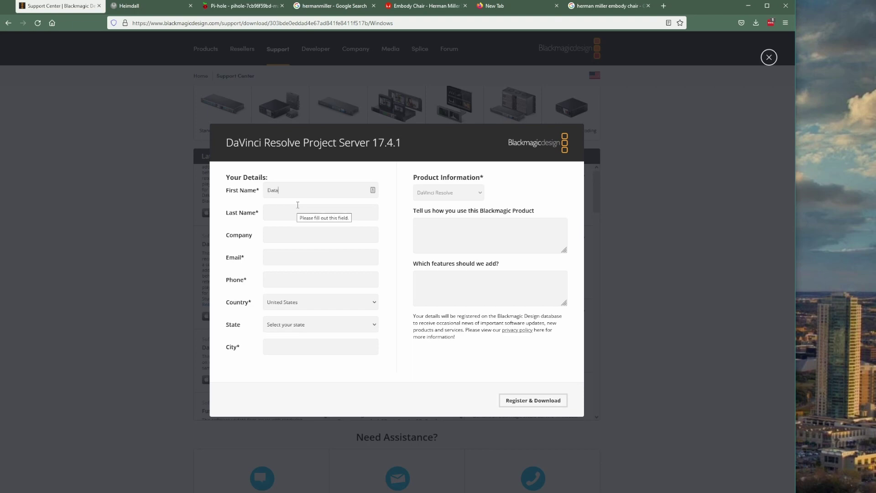
type("Data")
left_click(490, 285)
left_click(647, 274)
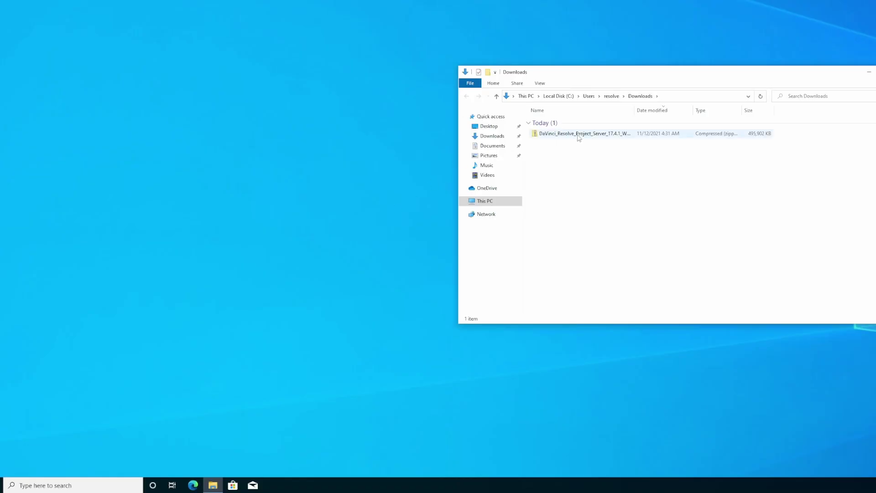
Open the DaVinci_Resolve_Project_Server_17.4.1_Windows archive in Downloads and copy its installer to the desktop
double_click(578, 137)
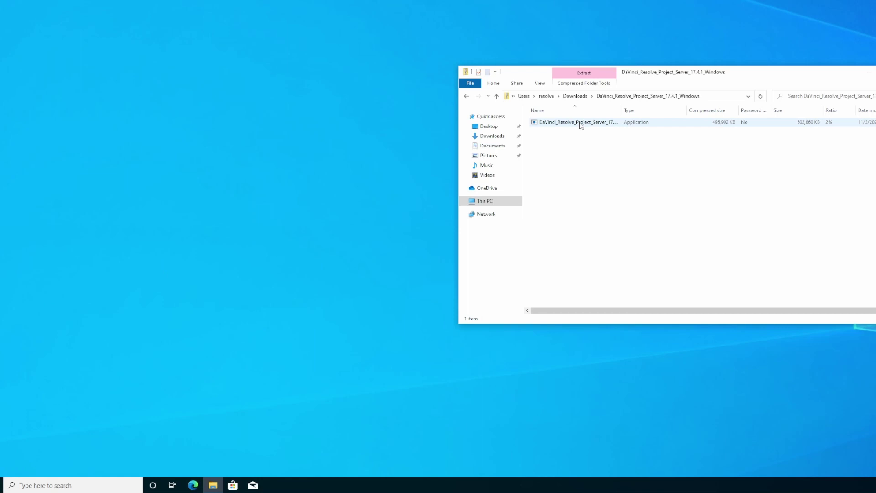
left_click_drag(580, 125, 210, 174)
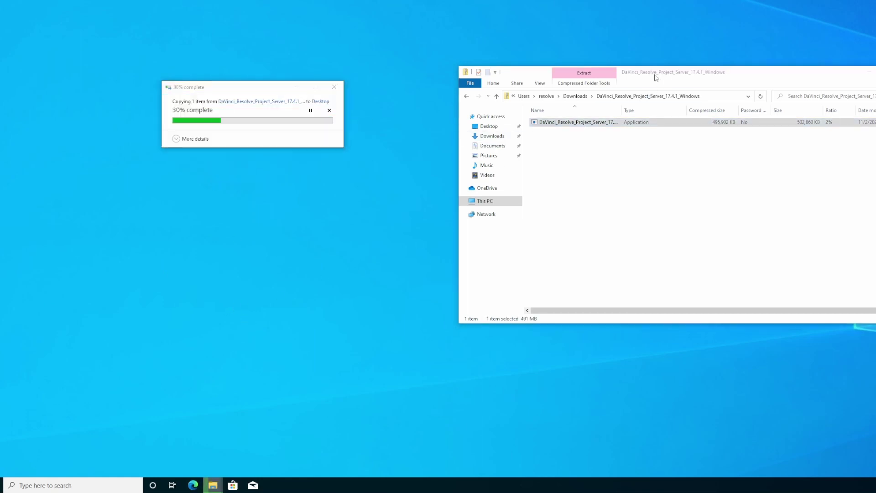
left_click_drag(675, 77, 586, 74)
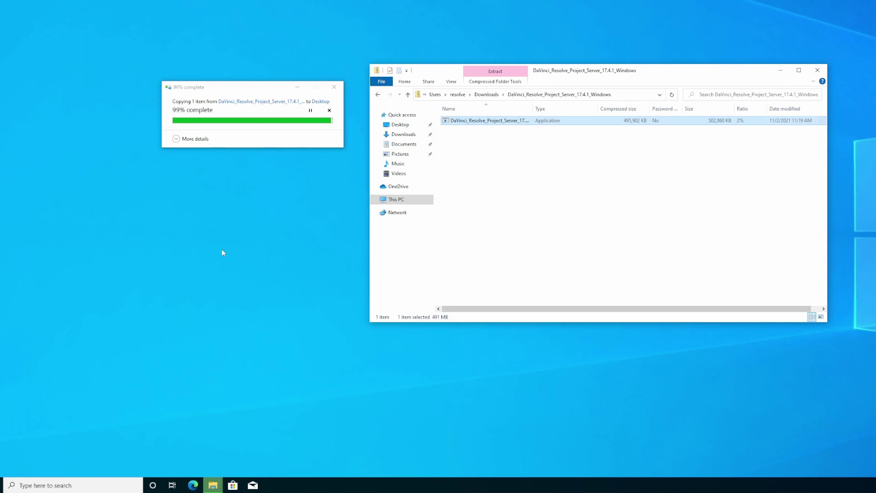
double_click(639, 121)
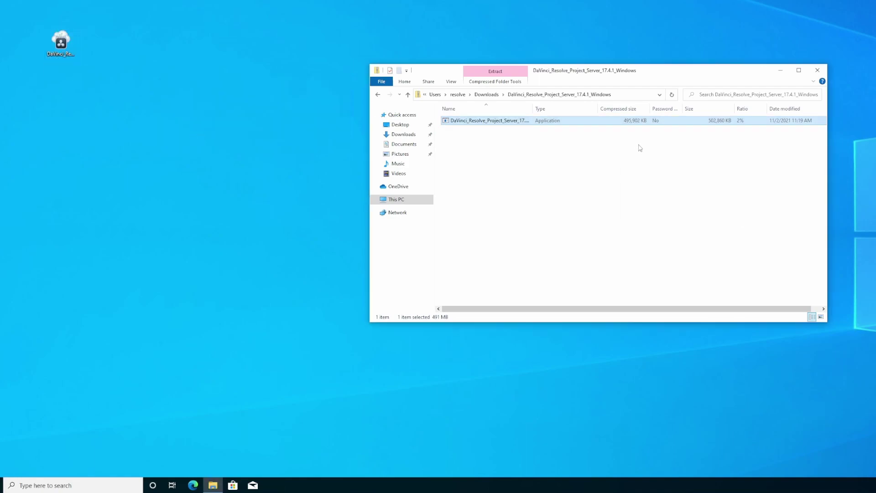
left_click(642, 251)
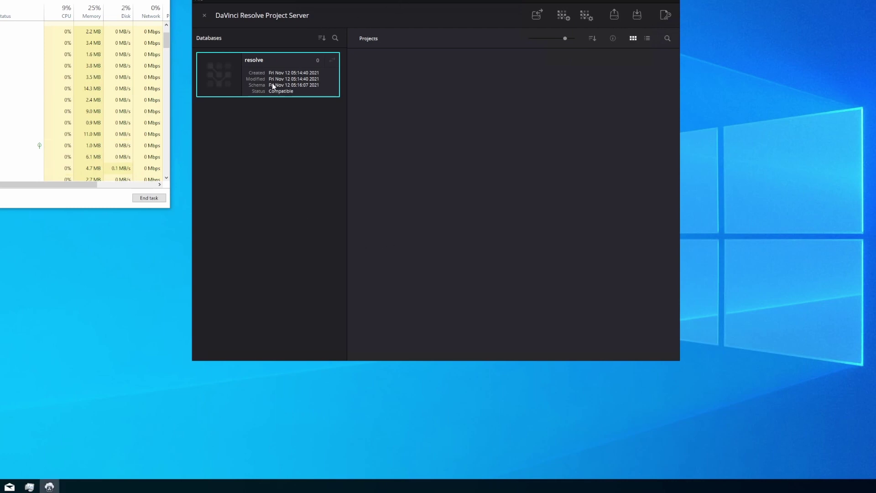
Enable sharing of the resolve database in DaVinci Resolve Project Server
left_click(536, 15)
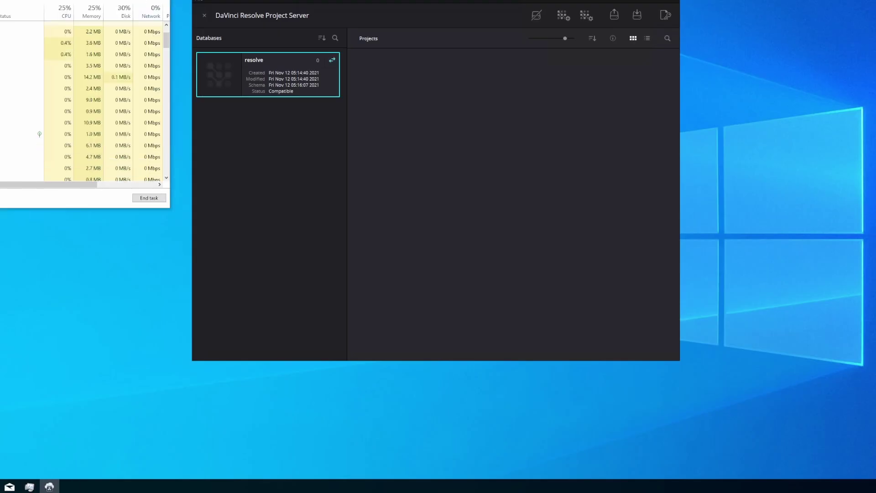
Switch to DaVinci Resolve 17, open the Connect Database dialog and start entering the database connection details
key("alt+Tab")
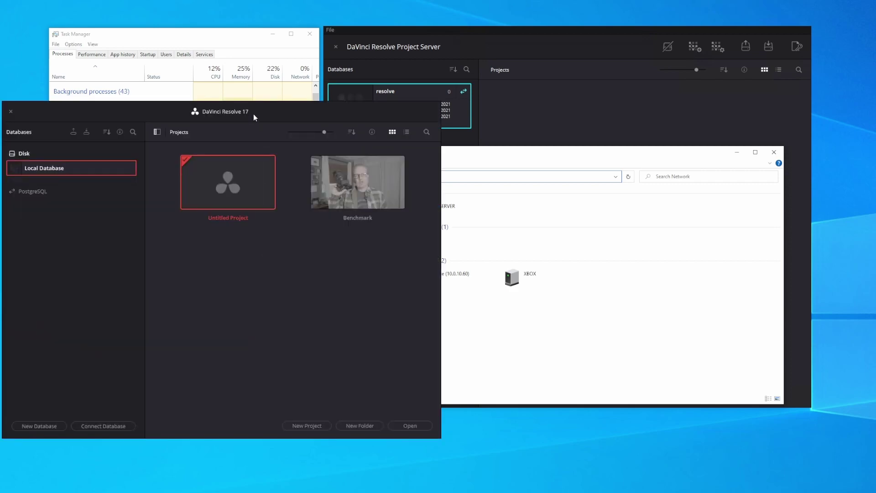
left_click_drag(253, 114, 453, 46)
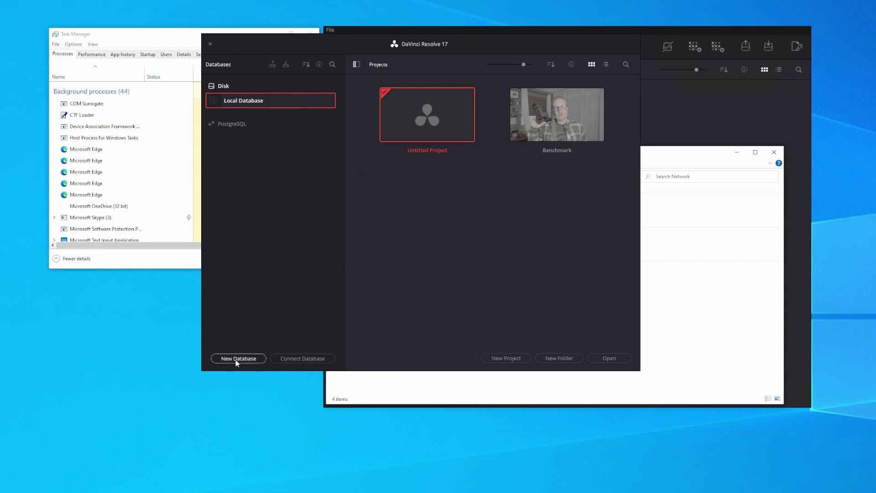
left_click(295, 358)
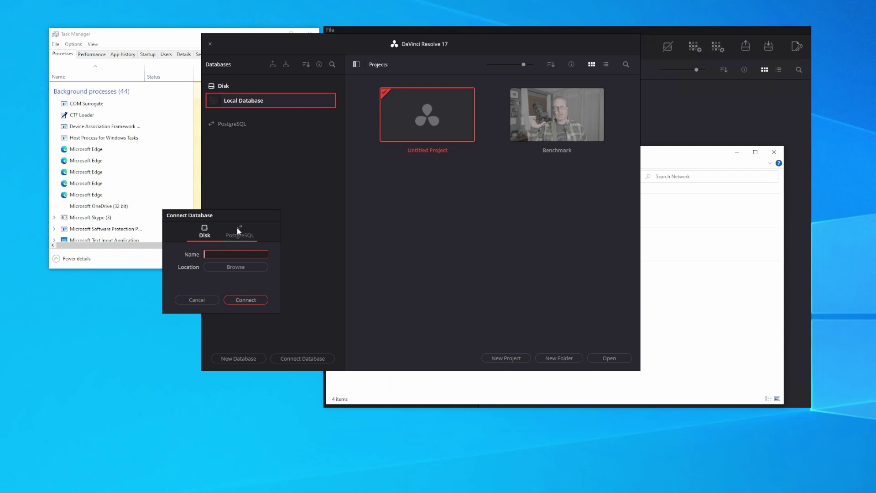
left_click_drag(235, 214, 427, 178)
type("1")
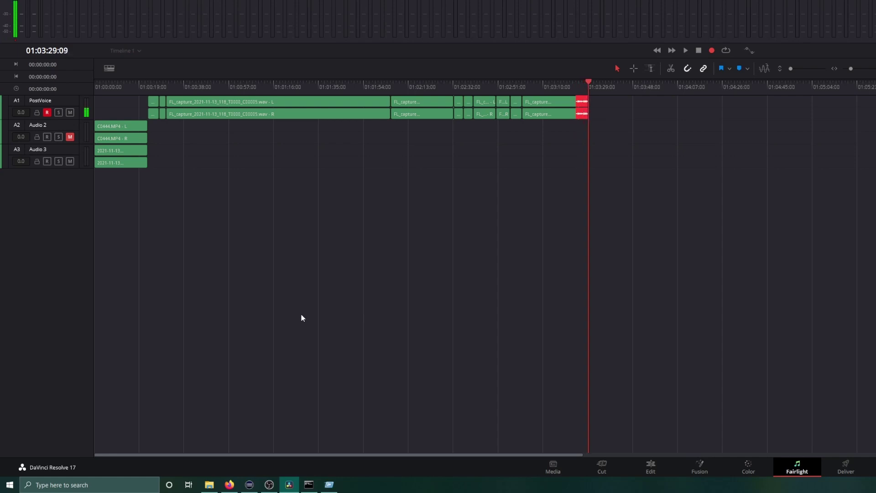
Open a Command Prompt, run ipconfig and look through the adapter list for the computer's network address
key("super+r")
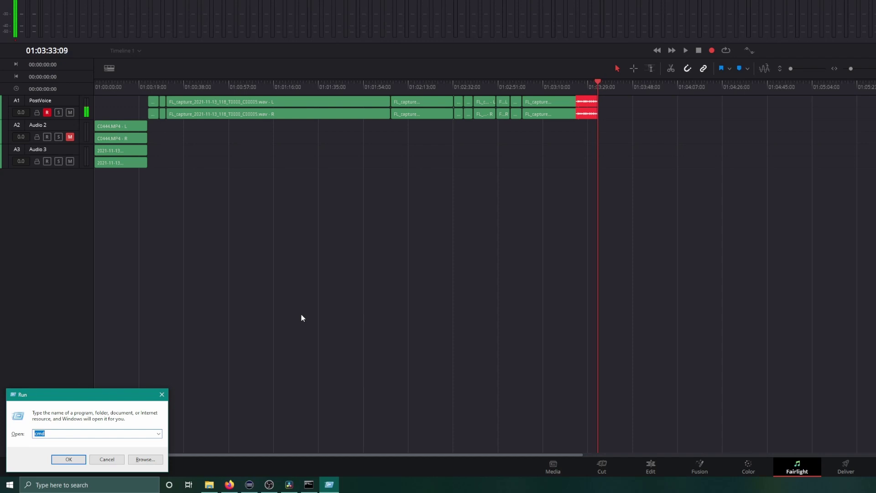
type("cmd")
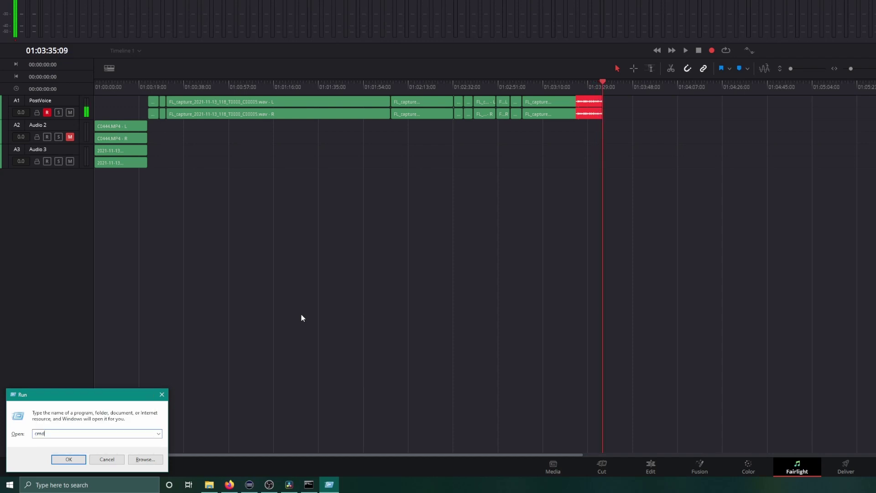
key("Return")
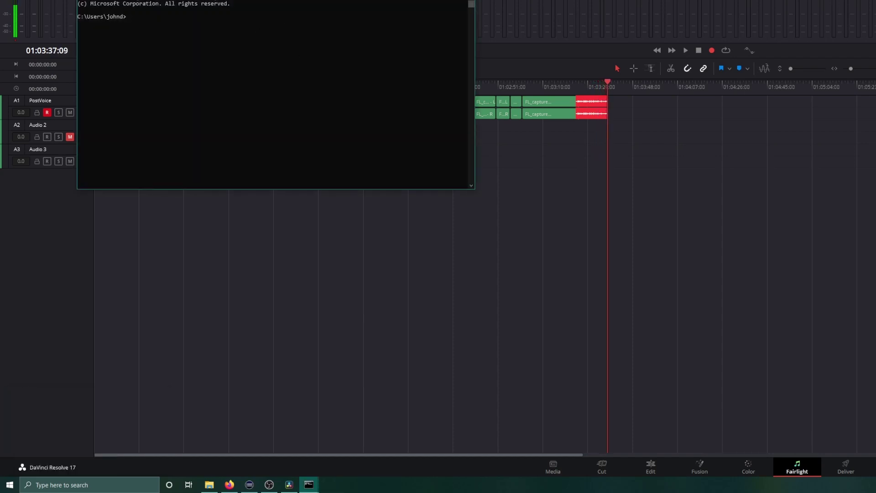
left_click_drag(273, 1, 385, 93)
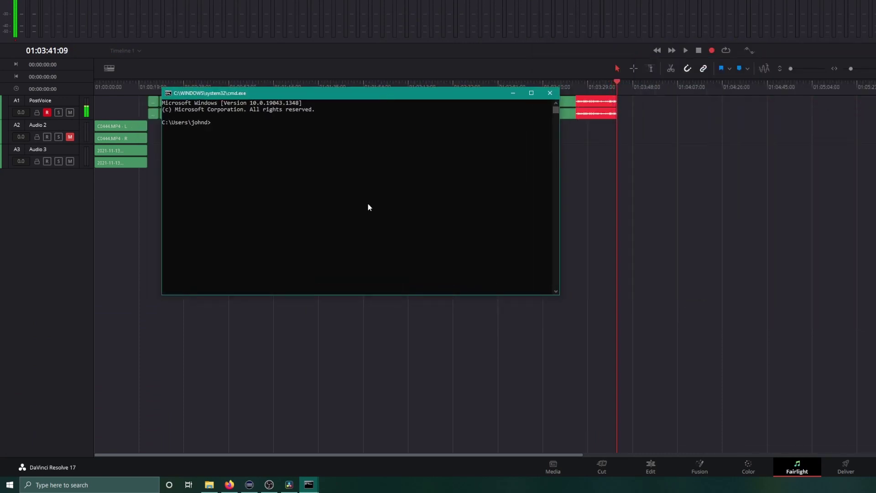
type("ipconfig")
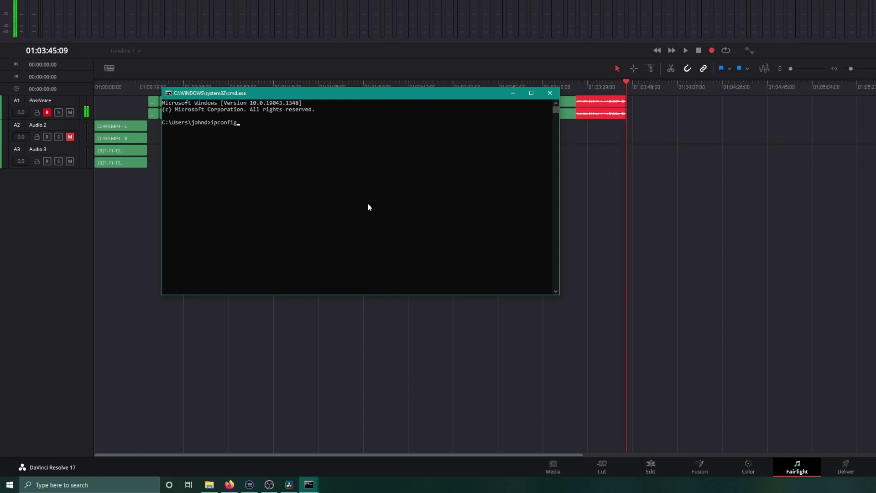
key("Return")
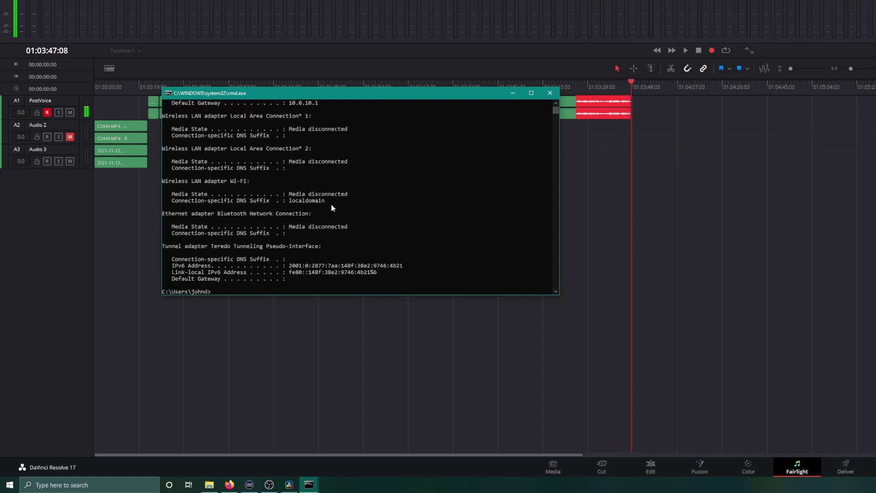
scroll(330, 204, "up", 6)
scroll(346, 255, "down", 2)
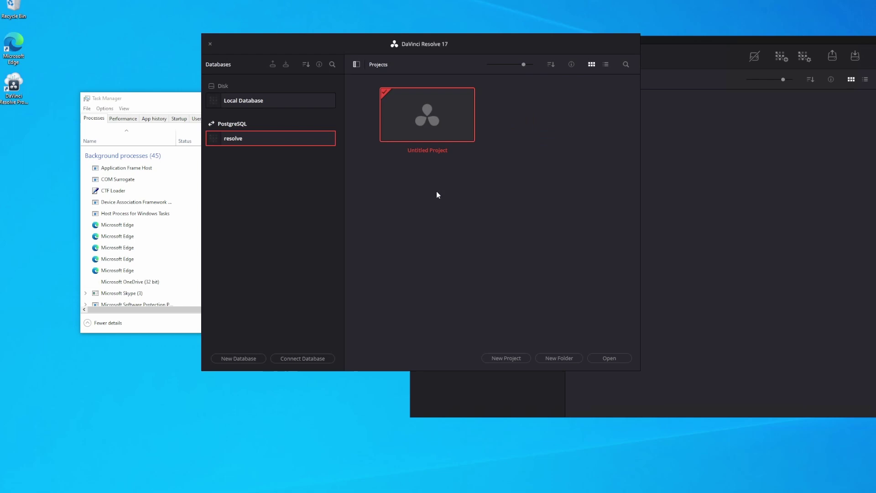
Compare the projects in the Local Database with those in the PostgreSQL resolve database and check the available project options
left_click_drag(482, 39, 299, 92)
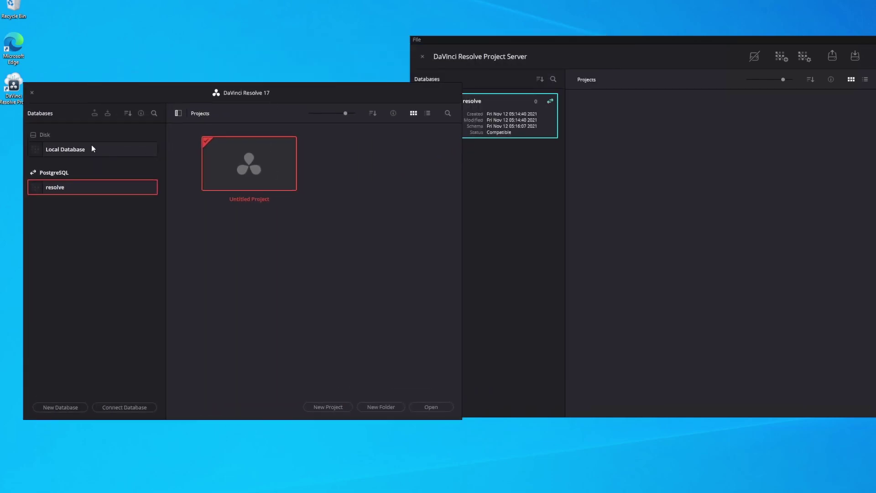
left_click(73, 150)
right_click(375, 179)
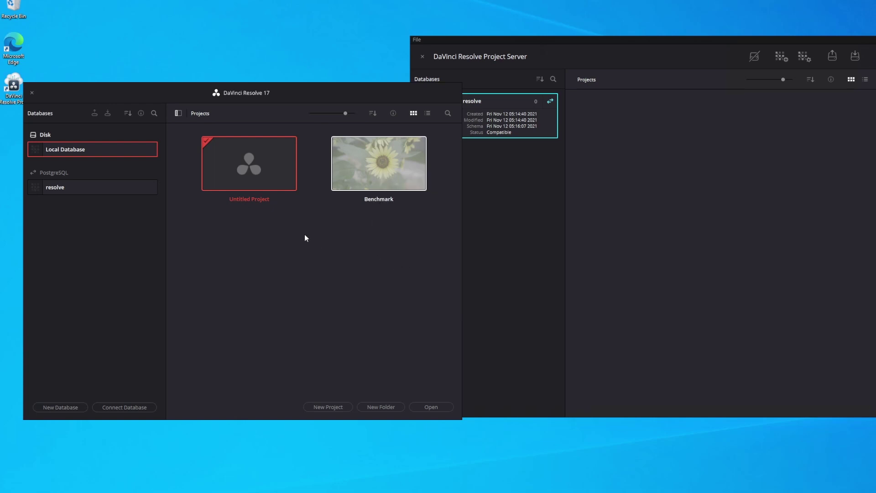
left_click(55, 190)
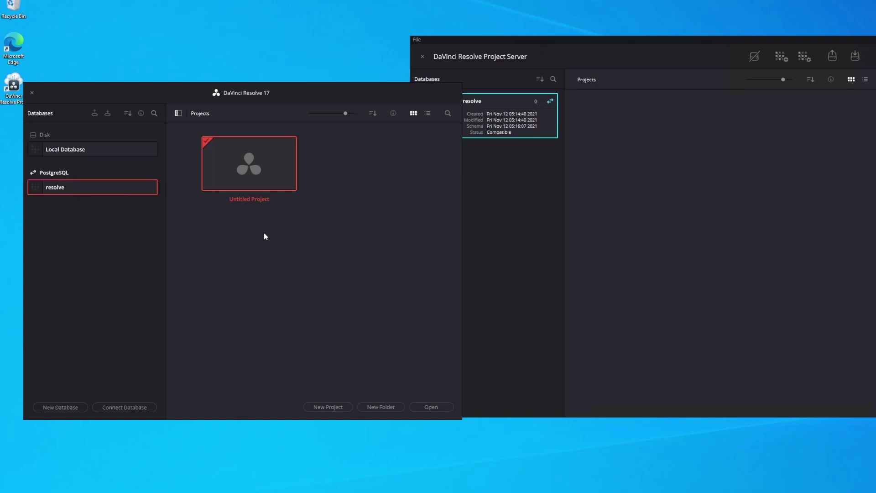
right_click(318, 235)
left_click(313, 232)
Open the Benchmark project from the Local Database
left_click(103, 154)
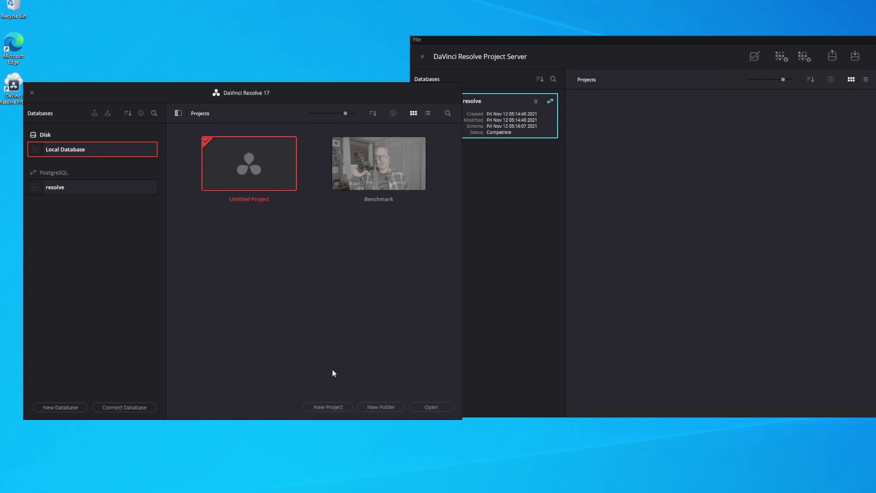
double_click(362, 180)
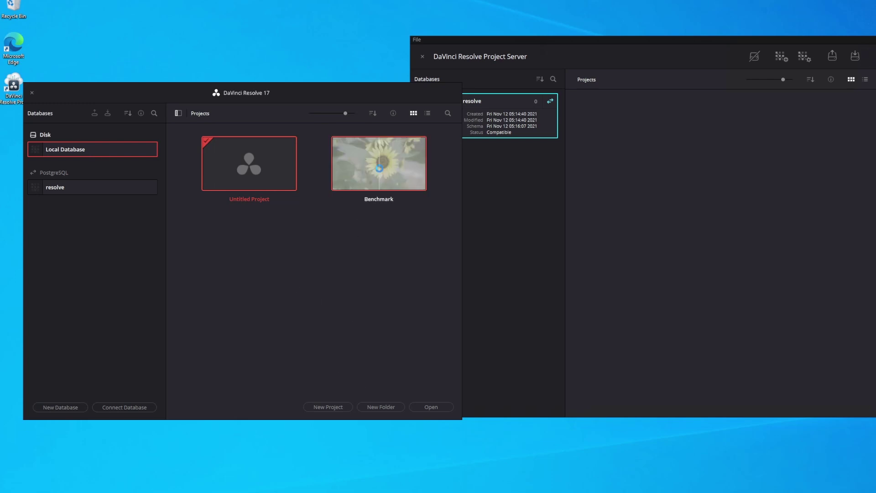